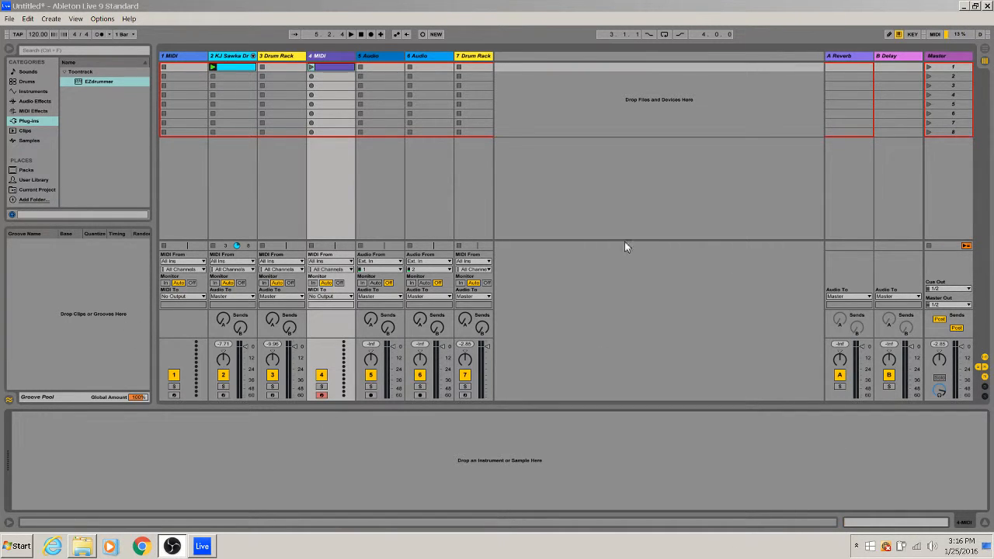
# Close the EZdrummer window and create an empty MIDI clip in the first slot of the 7 Drum Rack track
pyautogui.click(482, 71)
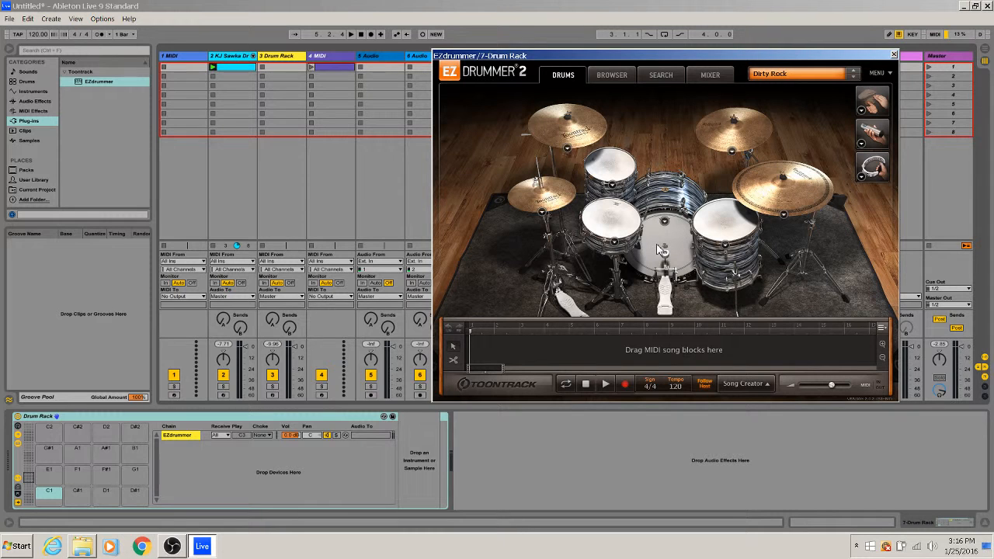
pyautogui.click(894, 55)
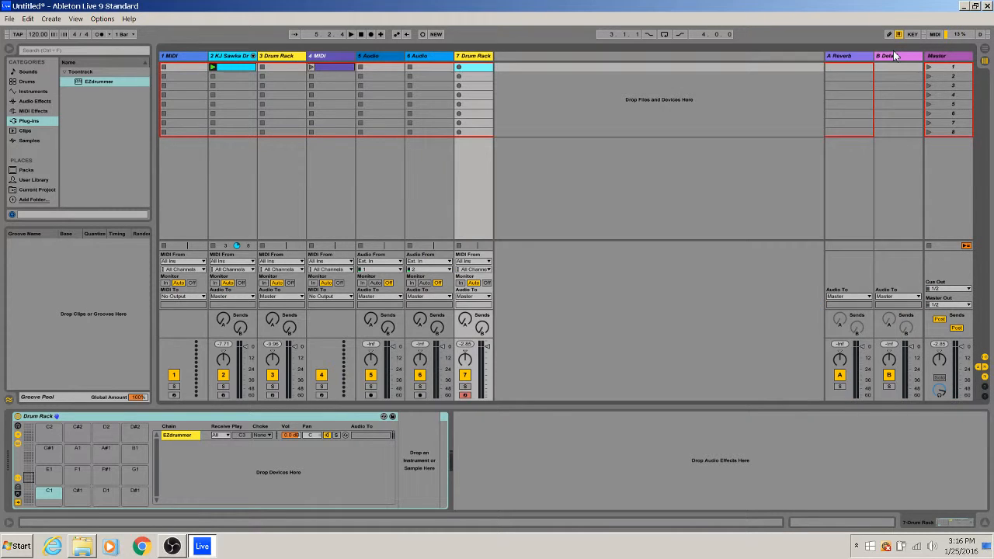
pyautogui.doubleClick(487, 68)
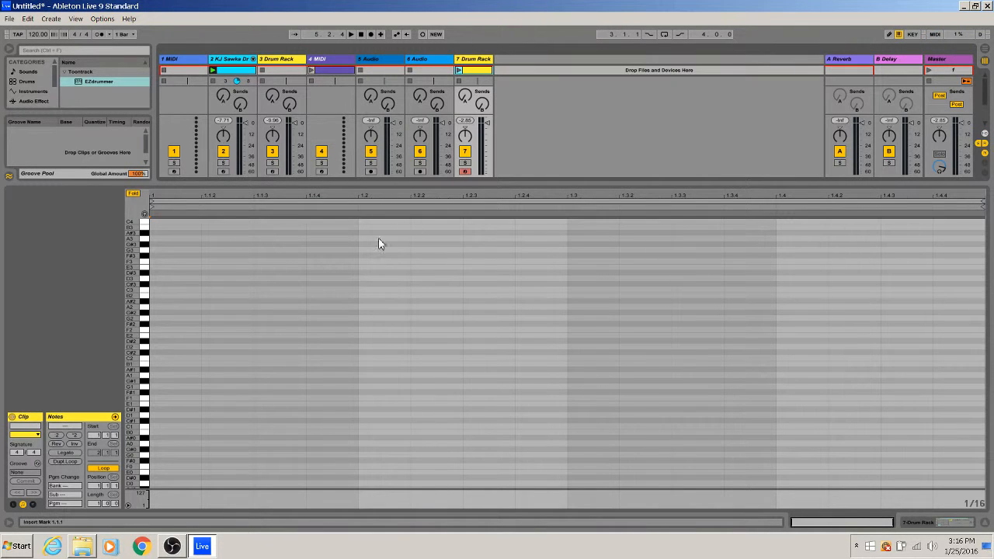
# Turn on note preview in the new clip's MIDI editor so the piano keys can be heard
pyautogui.scroll(-1, 151, 426)
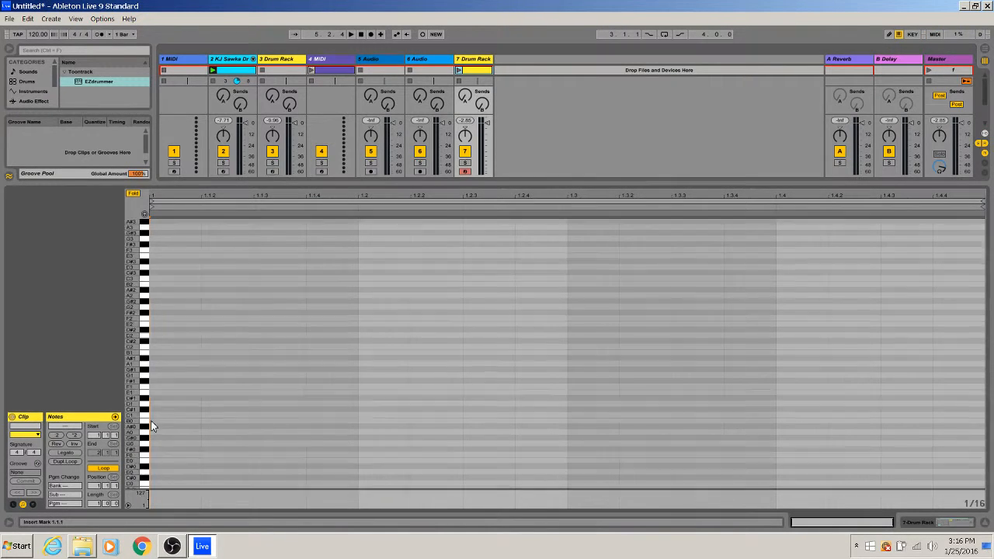
pyautogui.scroll(-5, 151, 420)
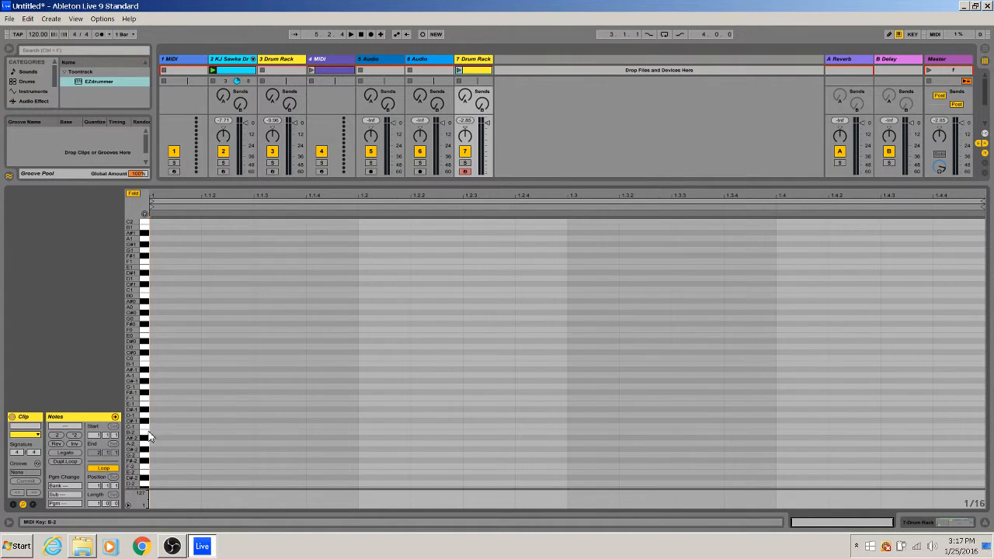
pyautogui.click(147, 427)
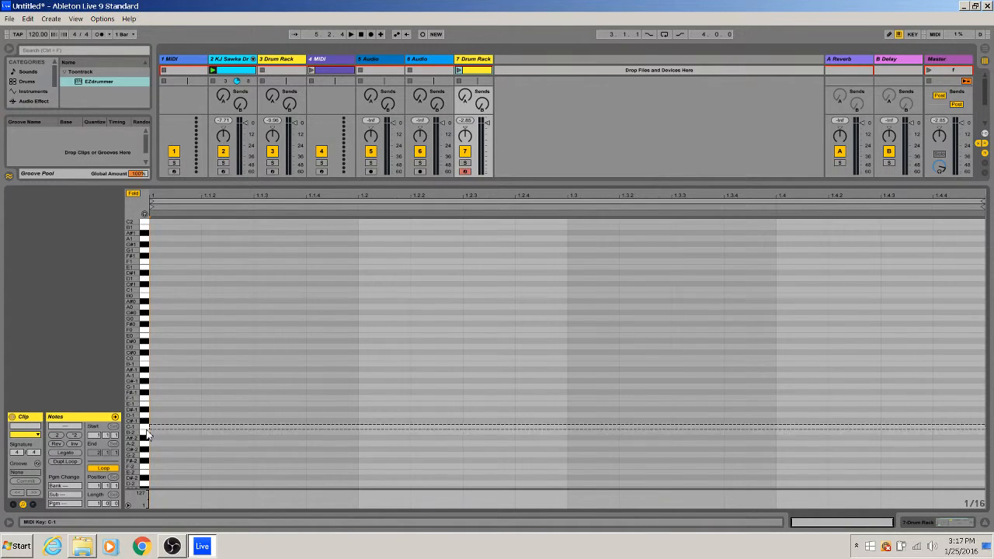
pyautogui.click(145, 215)
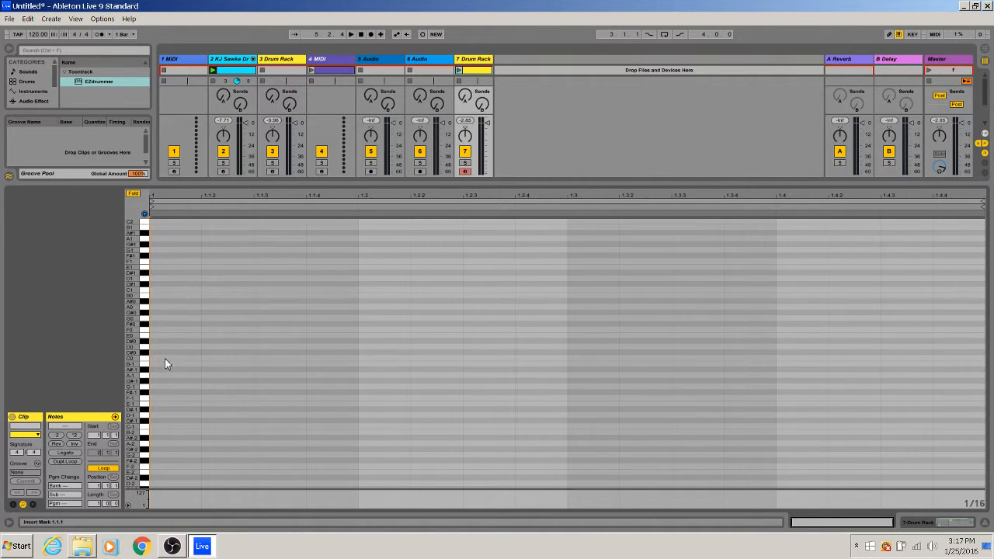
# Audition the C-1, C0 and C1 keys to find which octave triggers the drum sound
pyautogui.click(145, 428)
pyautogui.scroll(-1, 146, 431)
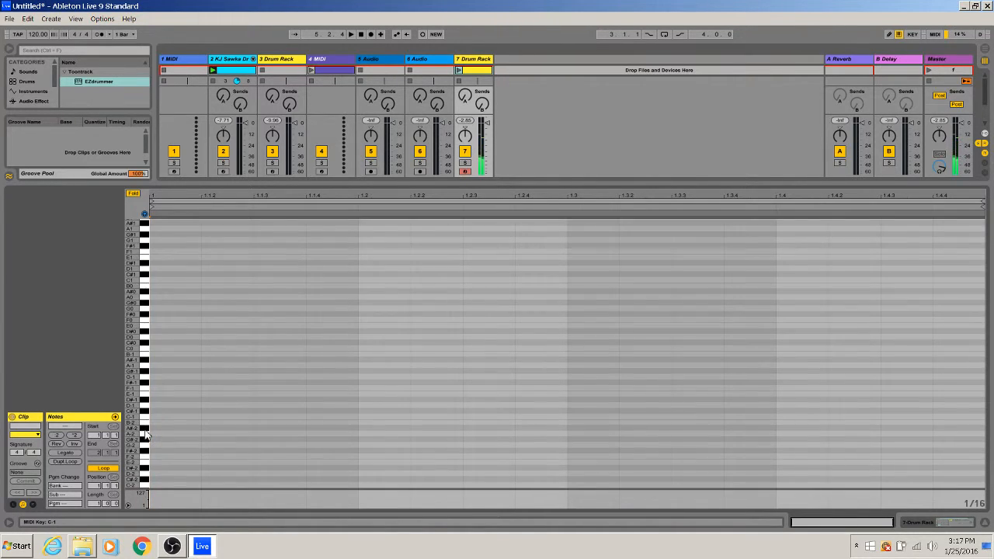
pyautogui.scroll(2, 146, 427)
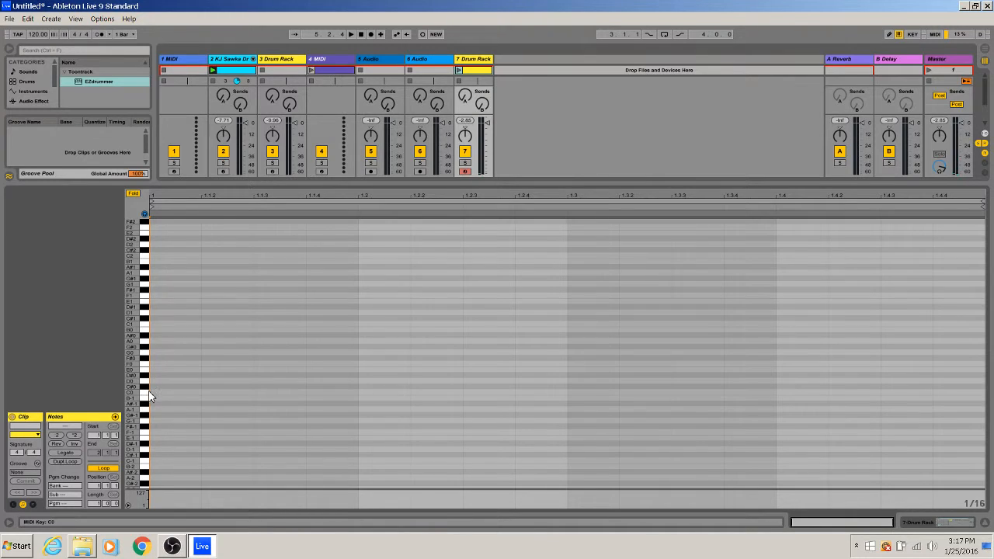
pyautogui.click(150, 397)
pyautogui.scroll(3, 150, 385)
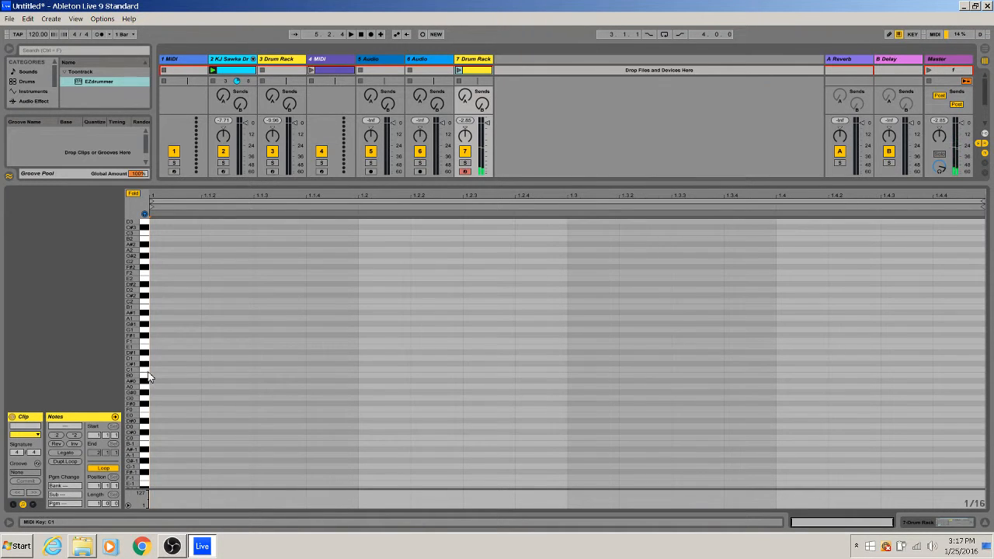
pyautogui.click(148, 377)
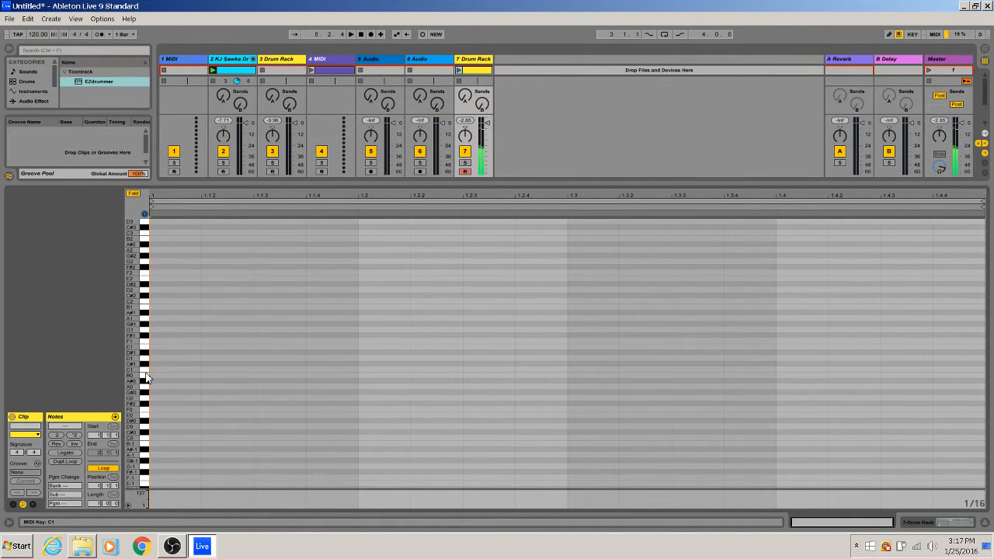
# Add sixteenth-length C1 notes on all four beats of the bar
pyautogui.doubleClick(158, 369)
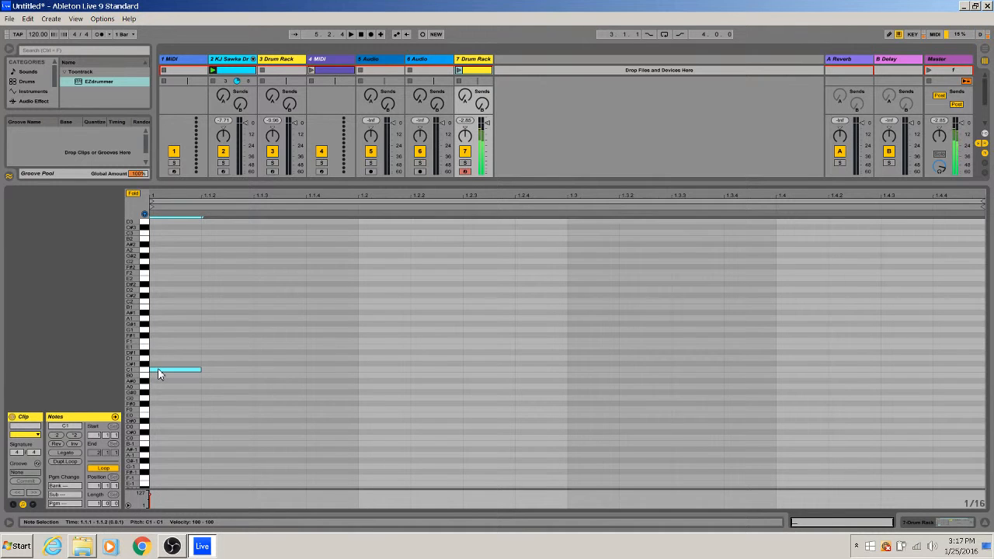
pyautogui.doubleClick(372, 371)
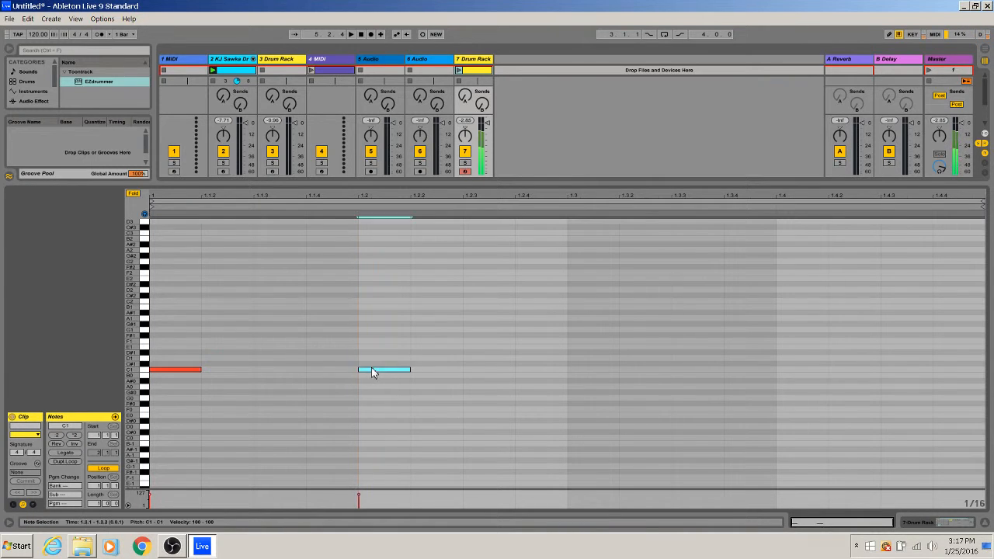
pyautogui.doubleClick(577, 370)
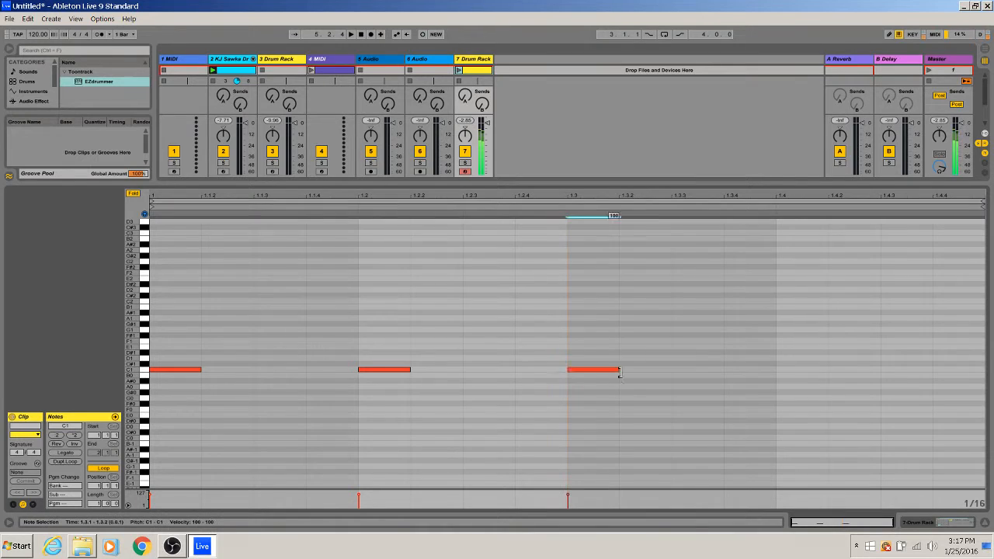
pyautogui.doubleClick(785, 369)
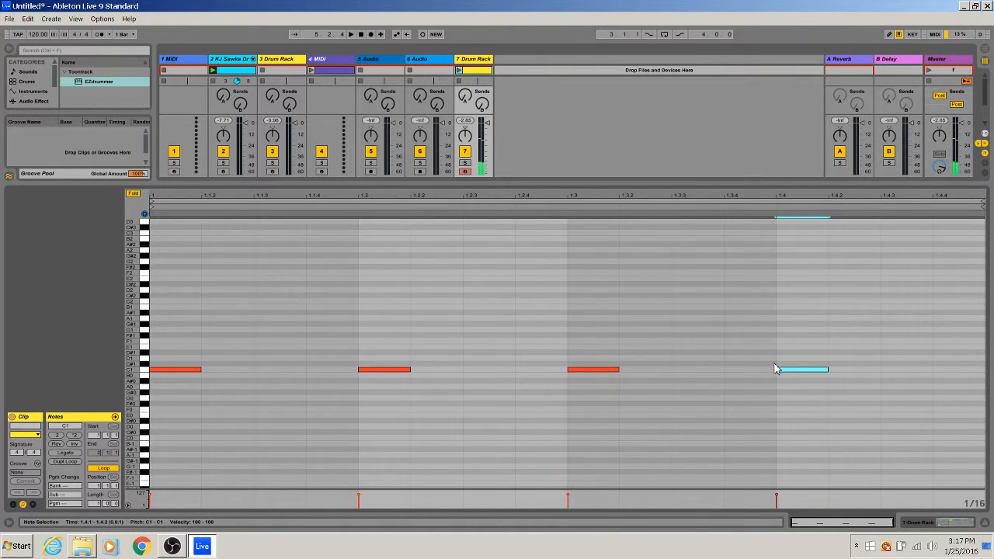
# Stop the clip on track 2 and listen to the new Drum Rack clip on its own
pyautogui.press('space')
pyautogui.click(212, 81)
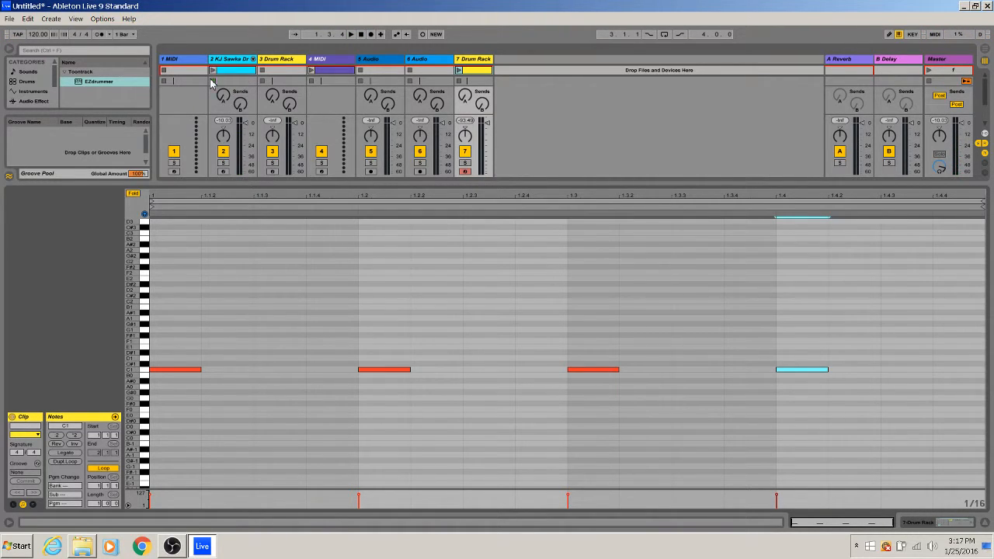
pyautogui.click(457, 70)
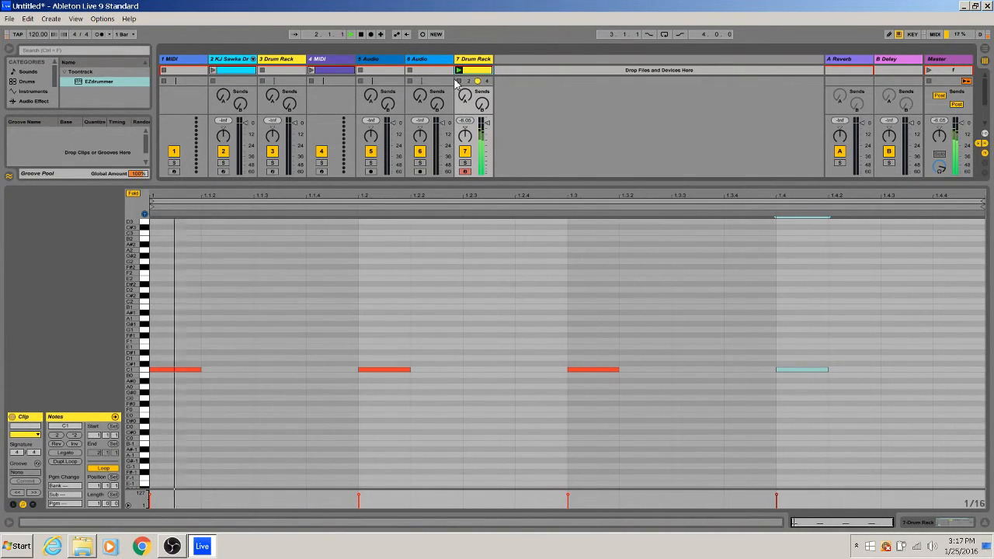
pyautogui.click(459, 81)
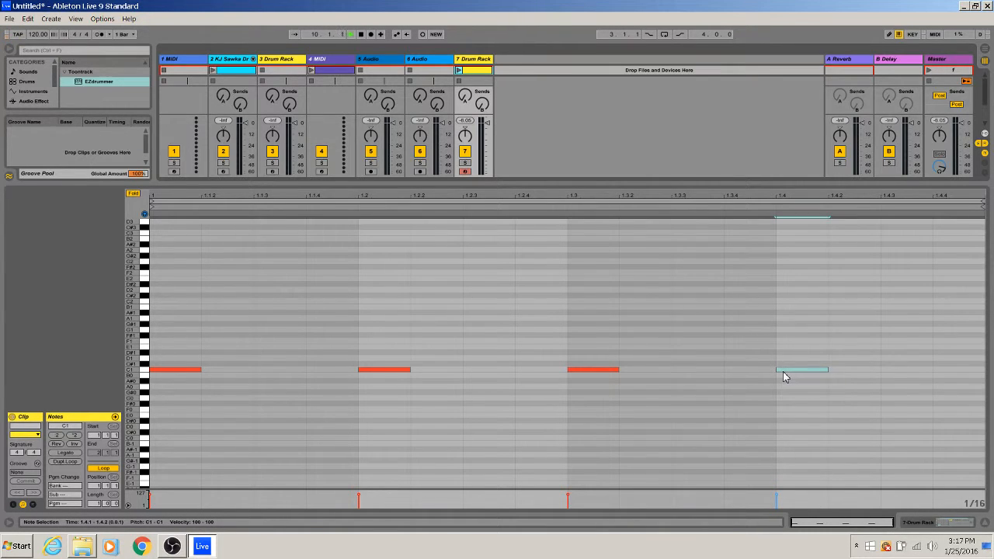
# Shift the beat 4 C1 note slightly early, and stack a D1 note on the beat and a slightly early F#1 note above it
pyautogui.moveTo(784, 378); pyautogui.dragTo(781, 378)
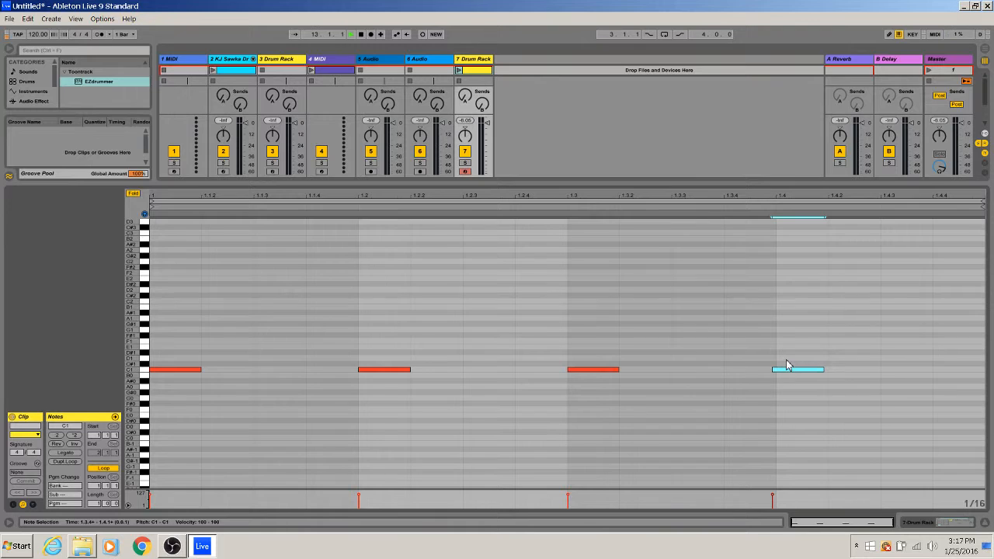
pyautogui.moveTo(786, 365); pyautogui.dragTo(780, 340)
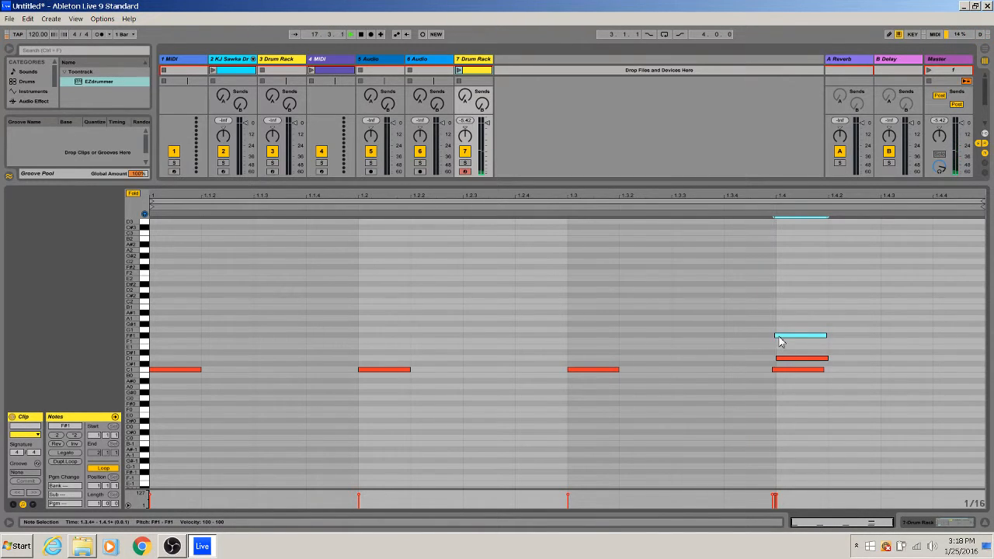
# Add F#1 notes on beats 1, 2 and 3 and a D1 note on beat 2
pyautogui.doubleClick(367, 340)
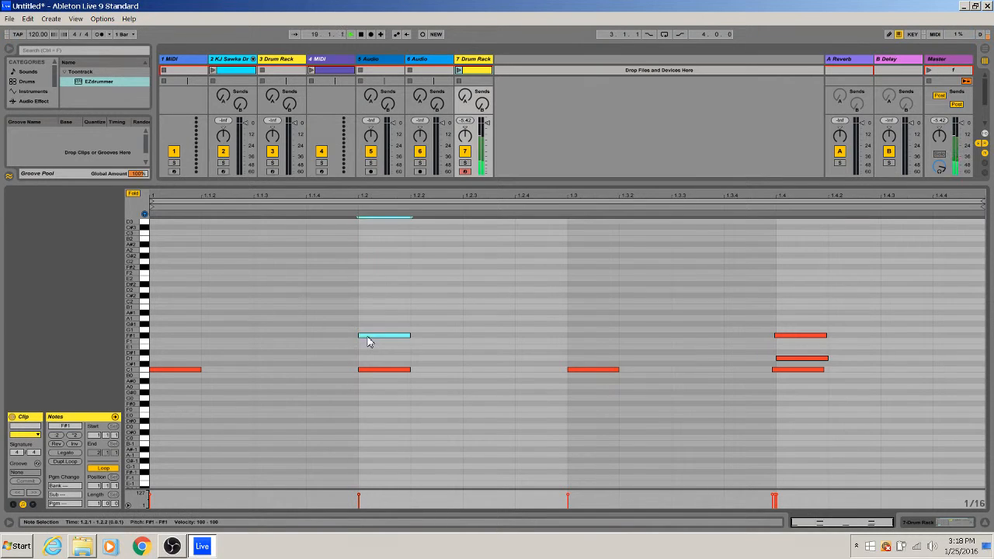
pyautogui.doubleClick(573, 339)
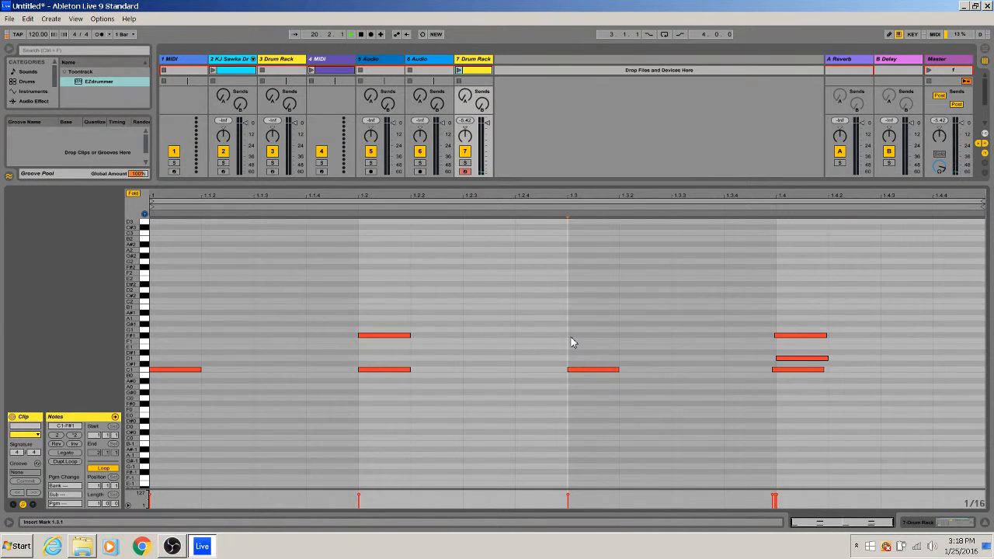
pyautogui.doubleClick(170, 335)
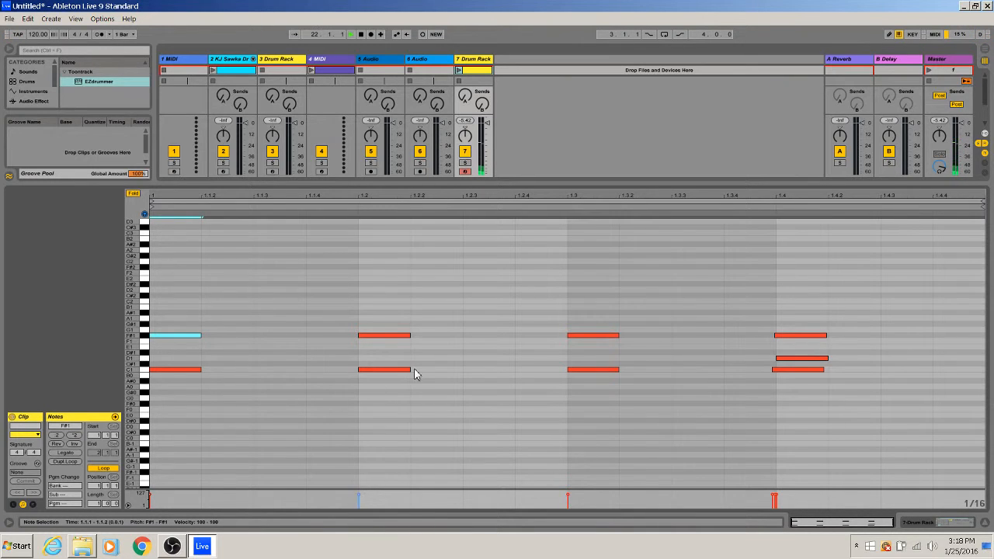
pyautogui.click(377, 362)
pyautogui.doubleClick(377, 360)
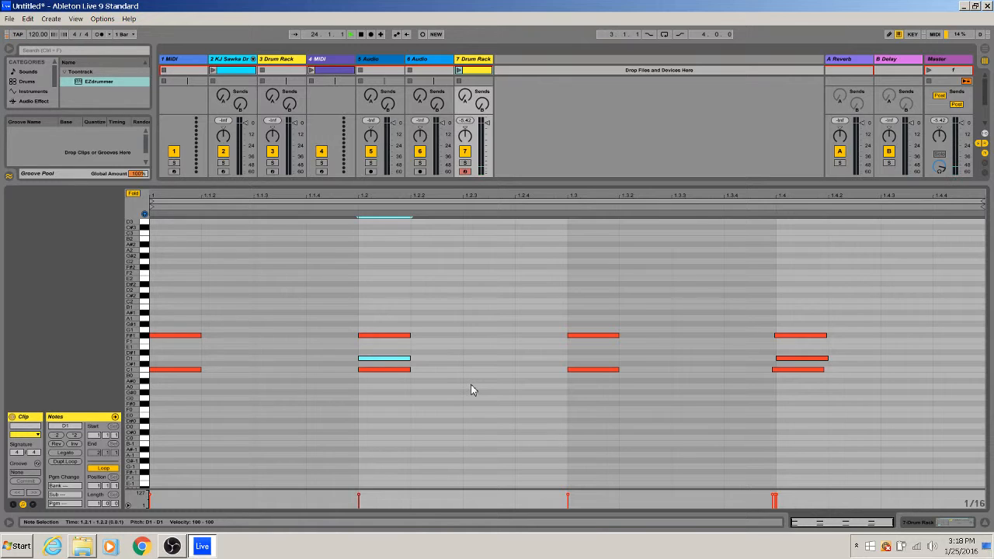
# Restart playback and launch the Drum Rack clip to hear the complete beat, then stop it
pyautogui.press('space')
pyautogui.press('space')
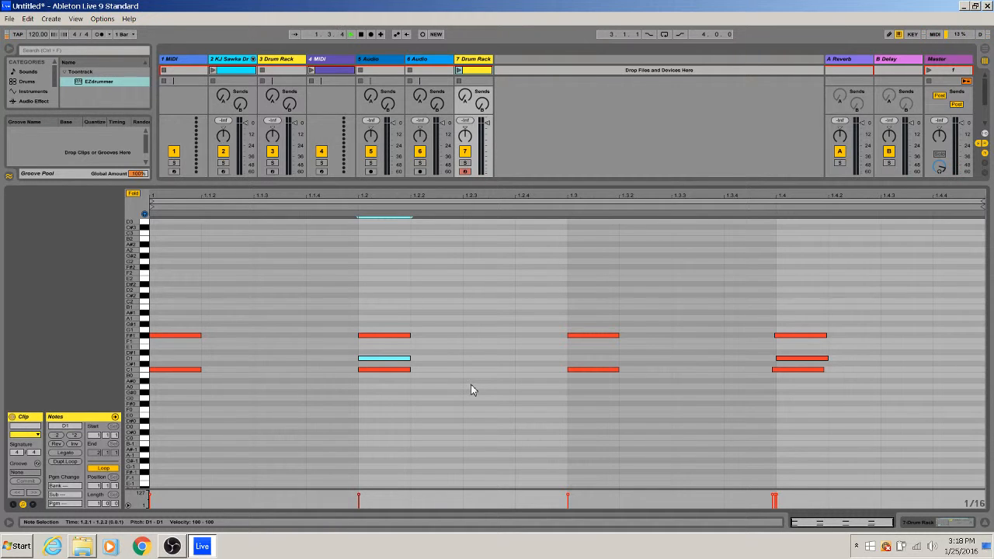
pyautogui.click(459, 71)
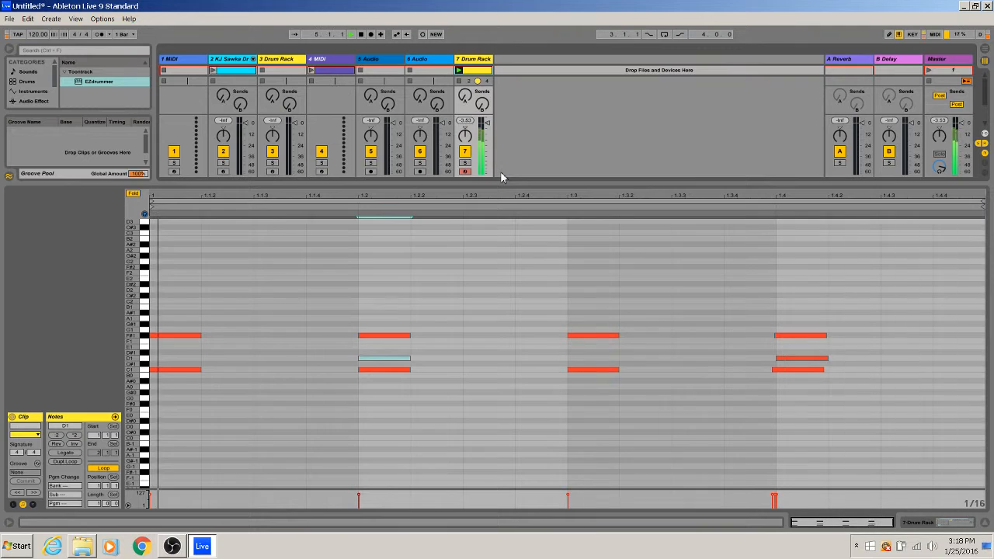
pyautogui.press('space')
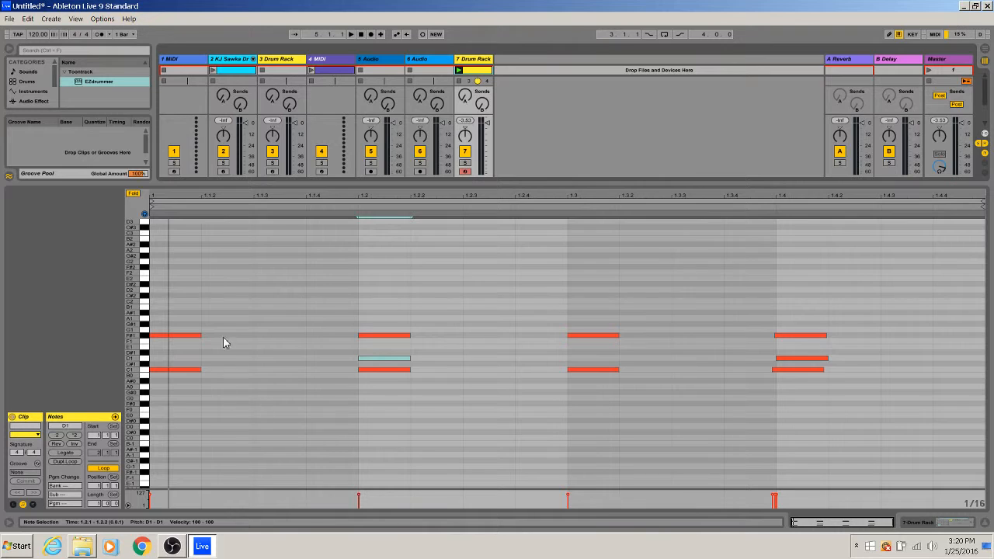
# Raise the velocity of the F#1 note on beat 1 to 114 and listen to the clip
pyautogui.click(192, 336)
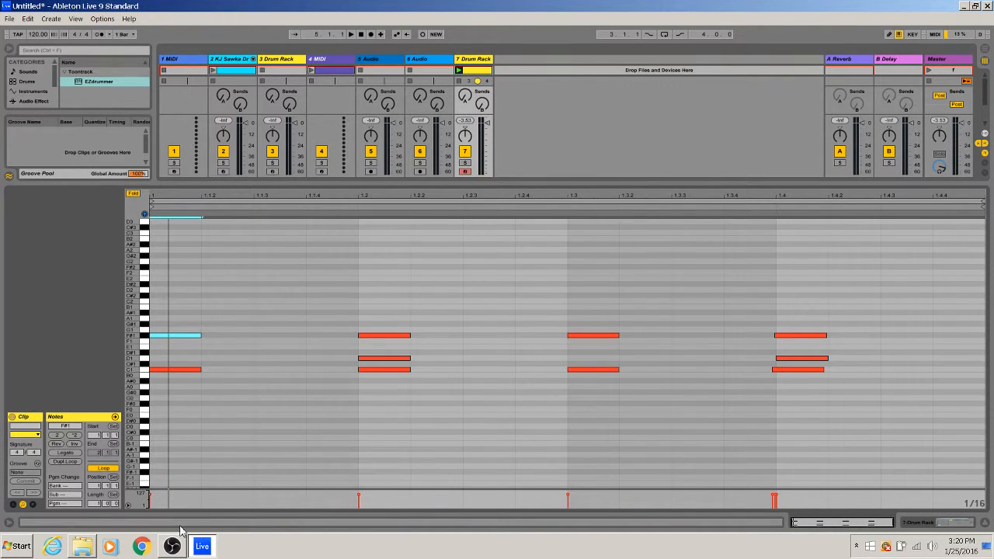
pyautogui.click(149, 495)
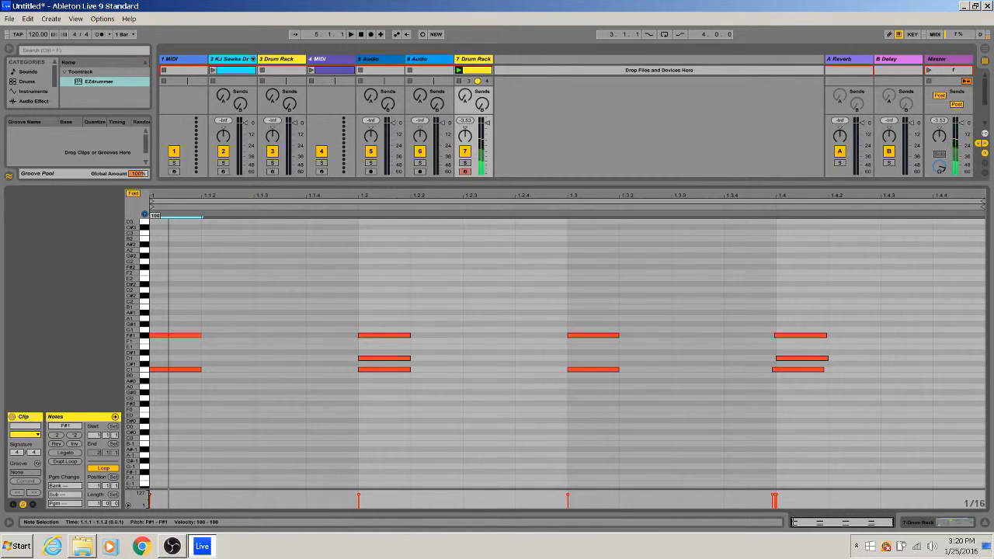
pyautogui.moveTo(151, 500); pyautogui.dragTo(152, 493)
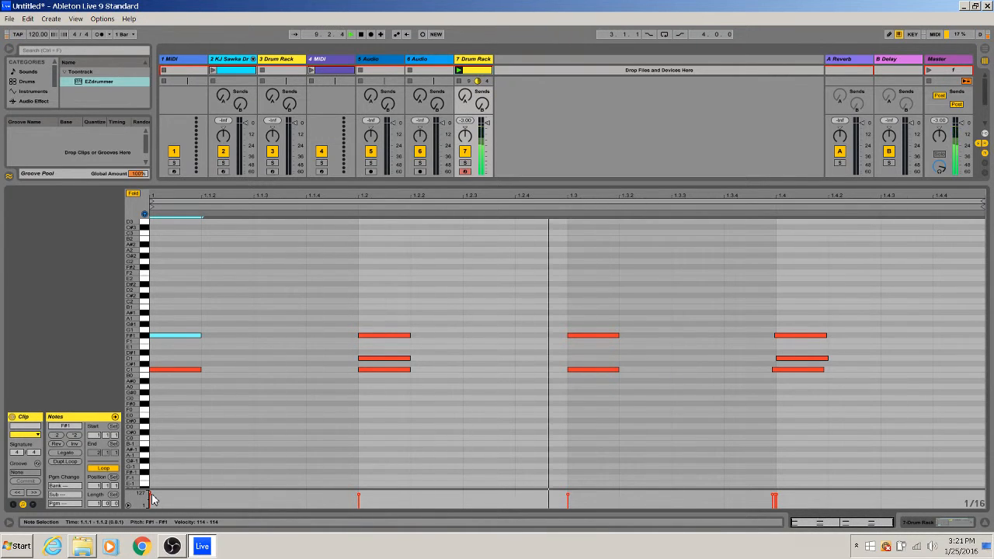
pyautogui.press('space')
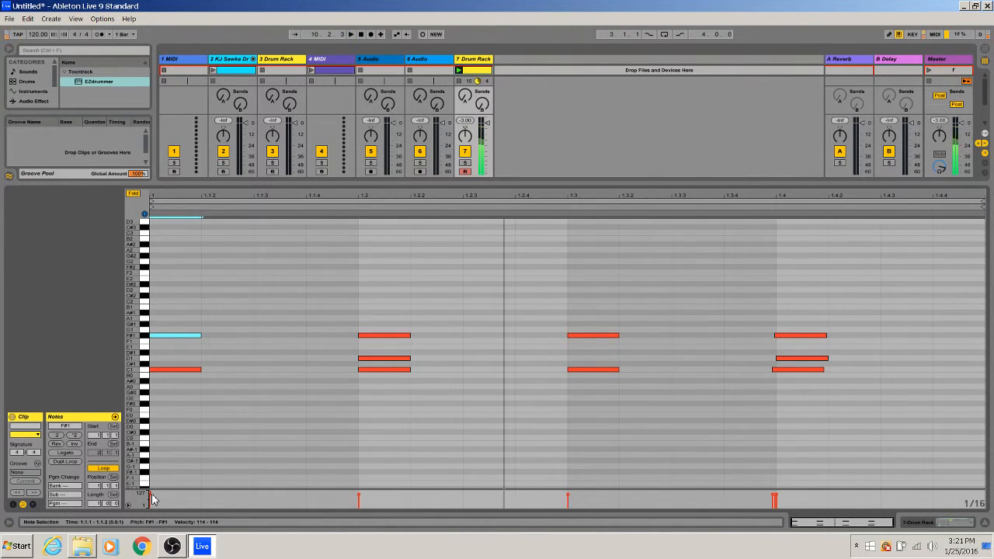